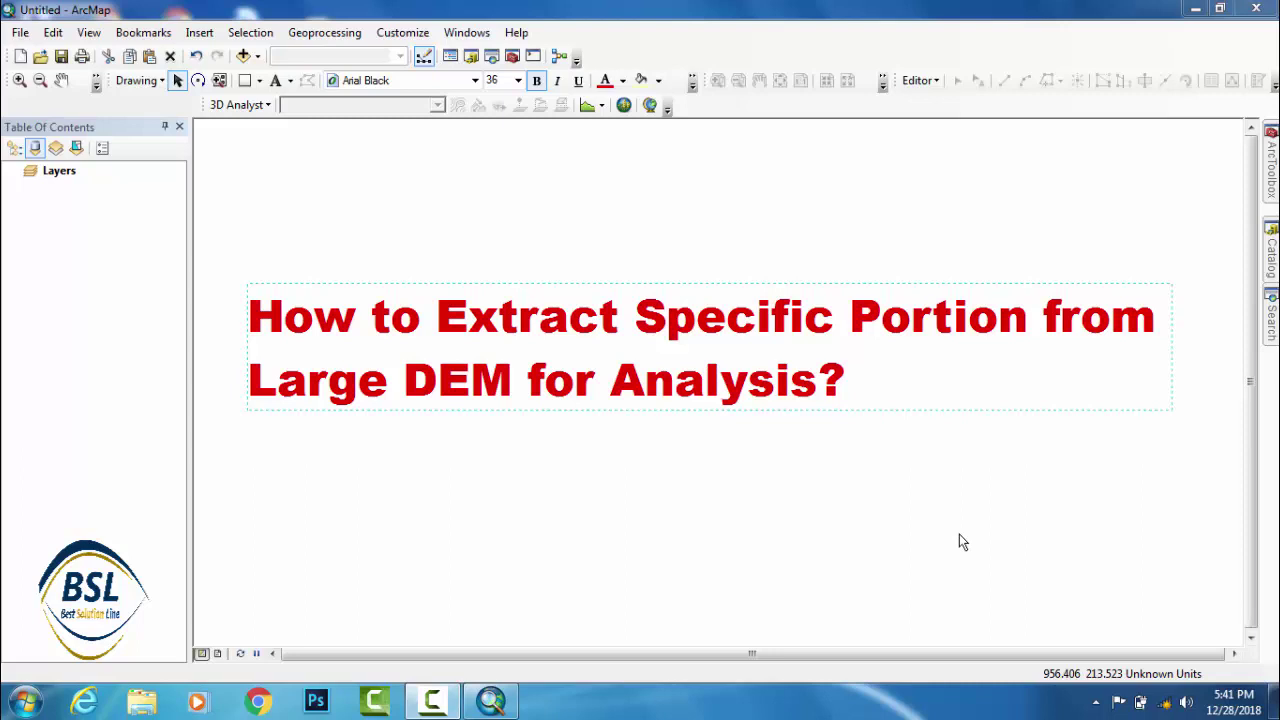
# Step: Bring up the context menu for the red title text on the layout
pyautogui.rightClick(879, 322)
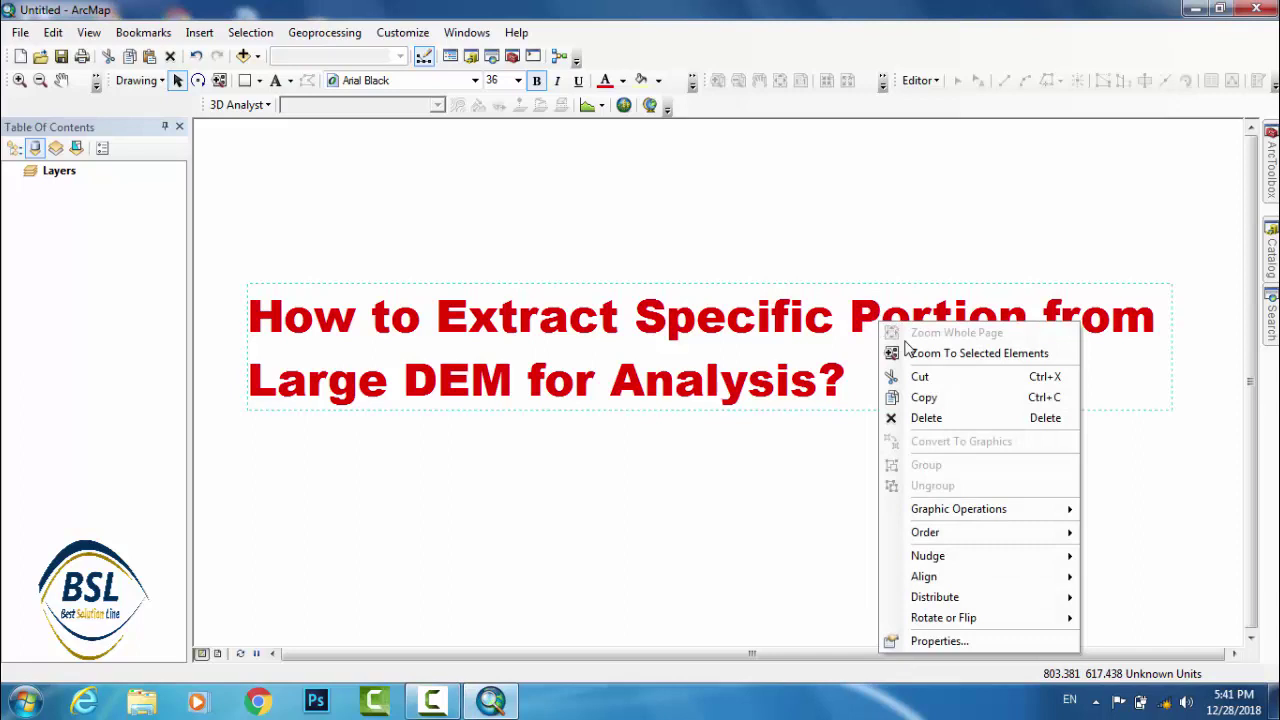
# Step: Delete the title text and add srtm51_52.tif to the map as a greyscale DEM
pyautogui.click(940, 420)
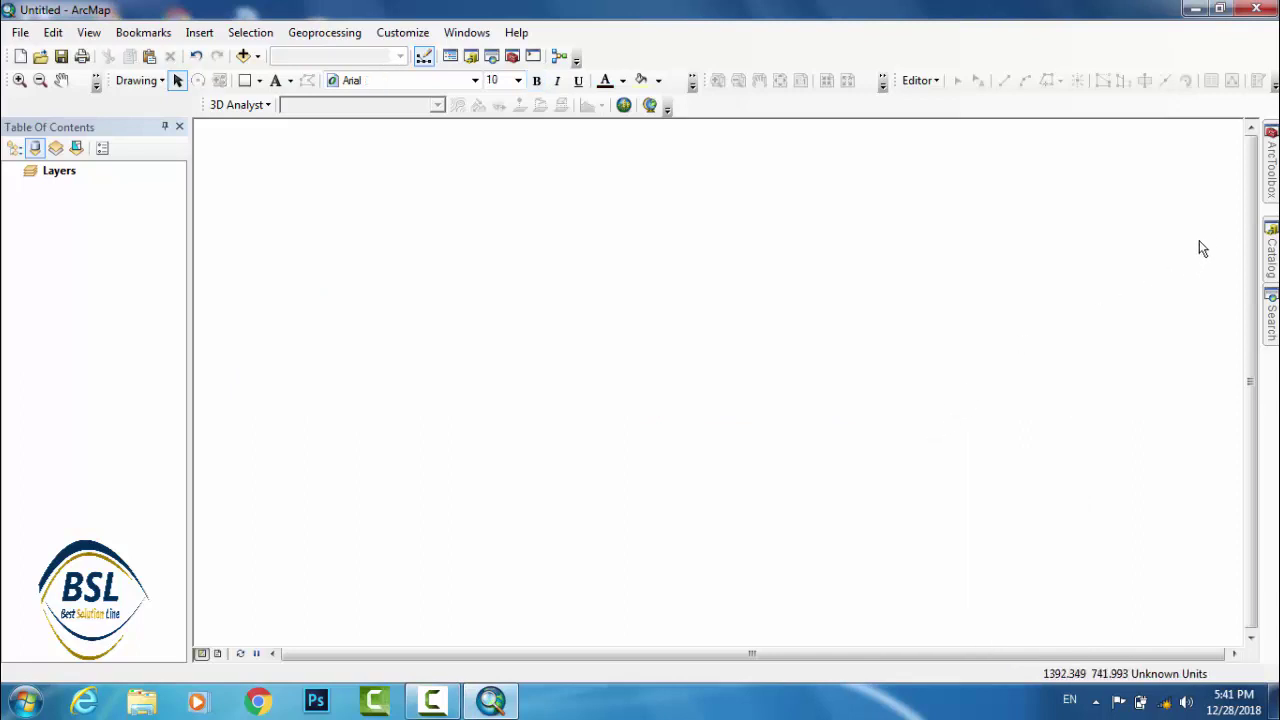
pyautogui.click(245, 57)
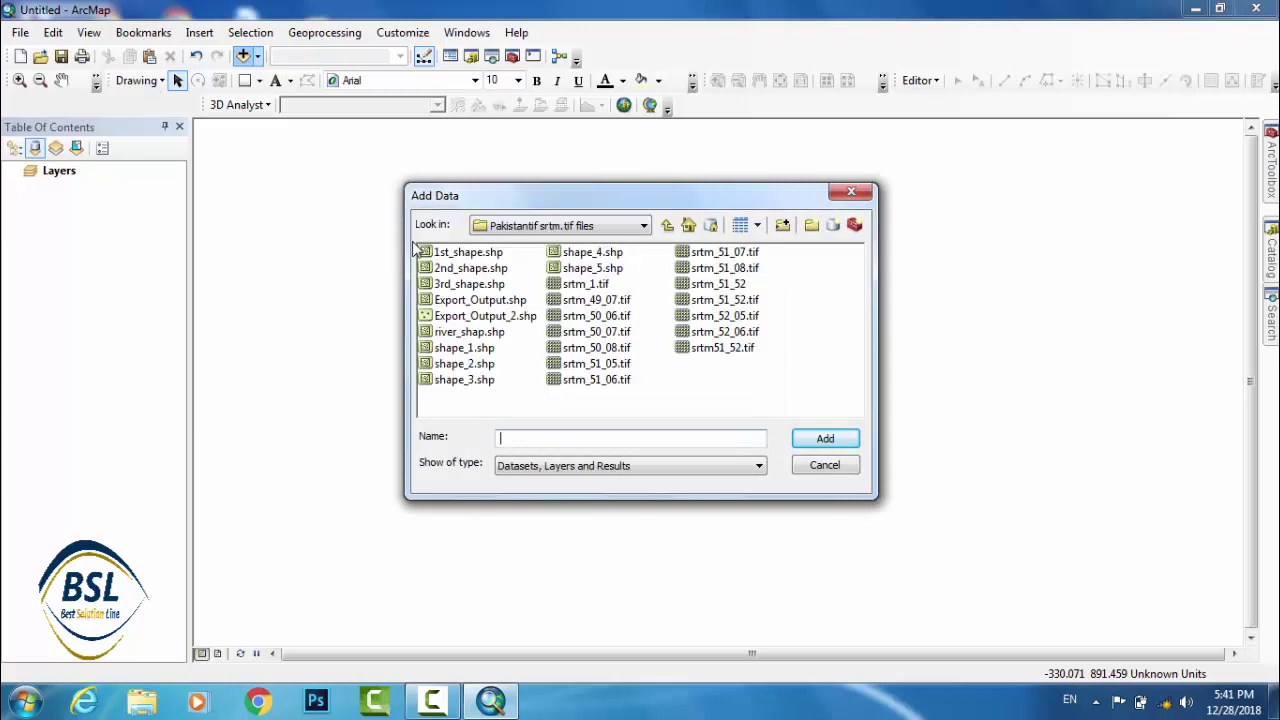
pyautogui.click(720, 348)
pyautogui.click(824, 439)
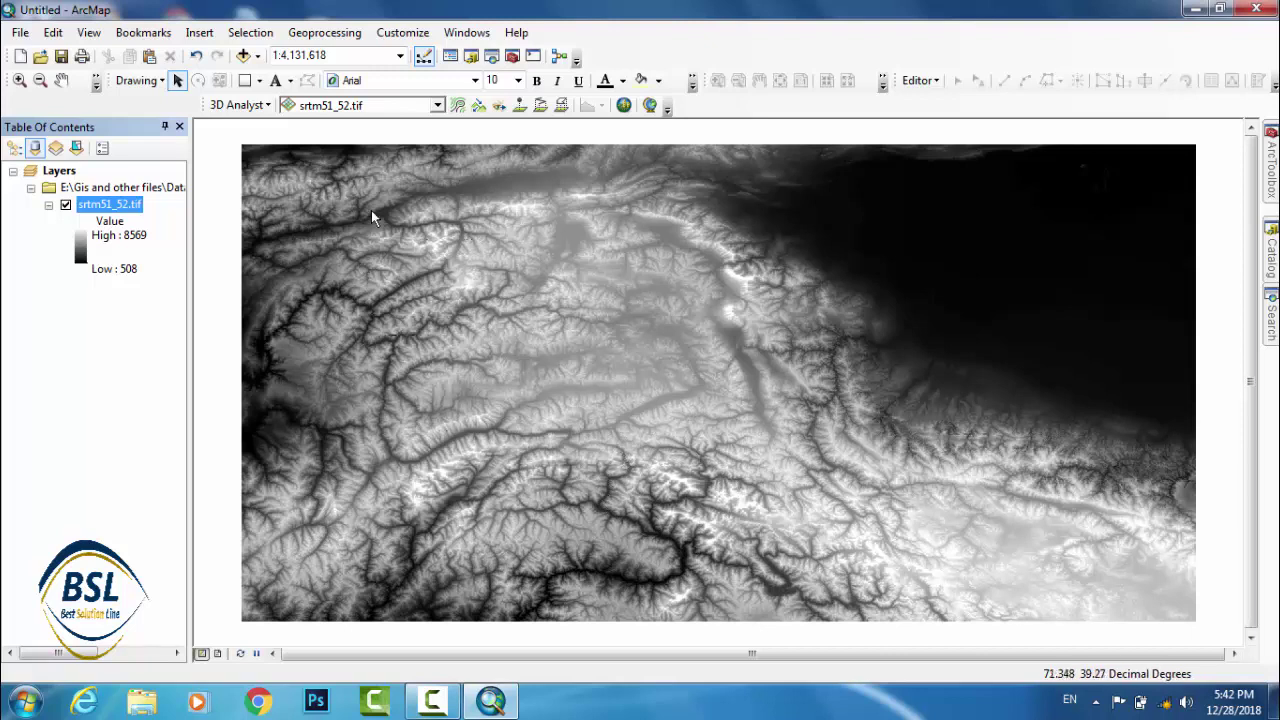
# Step: Add Hunza.shp from the Data\Hunza folder as a boundary overlay on the DEM
pyautogui.click(245, 55)
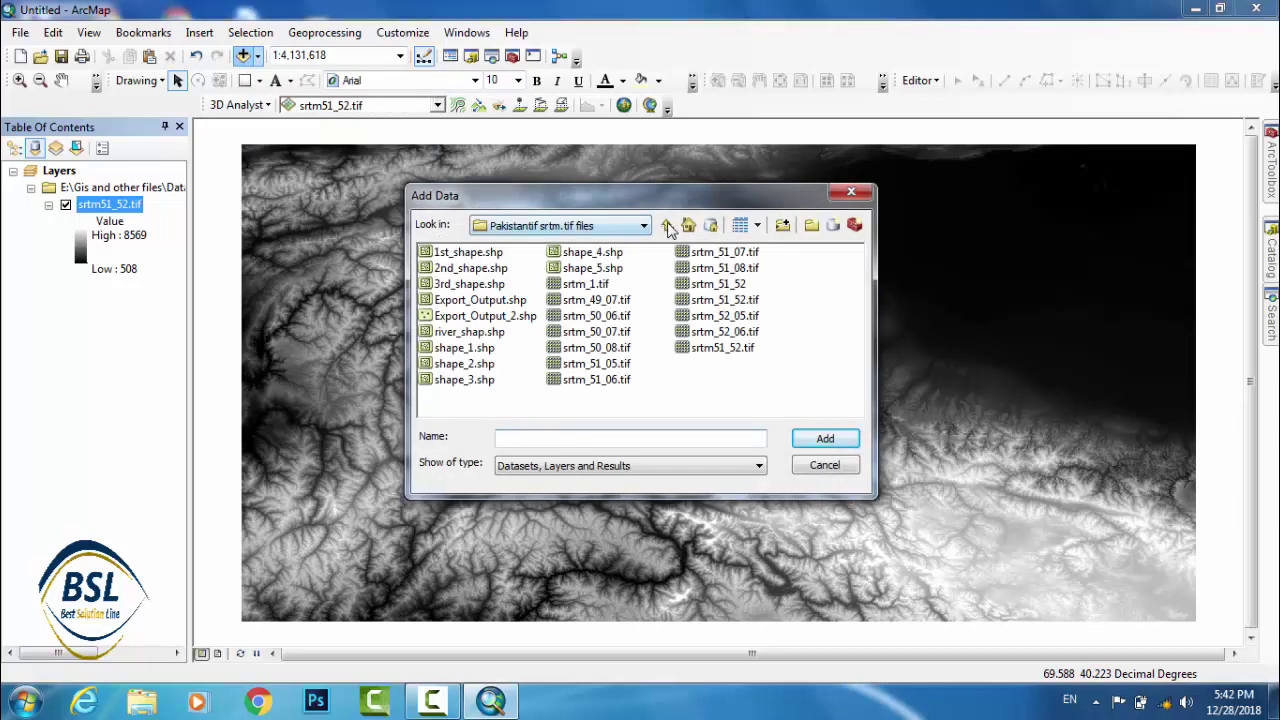
pyautogui.click(668, 226)
pyautogui.click(618, 268)
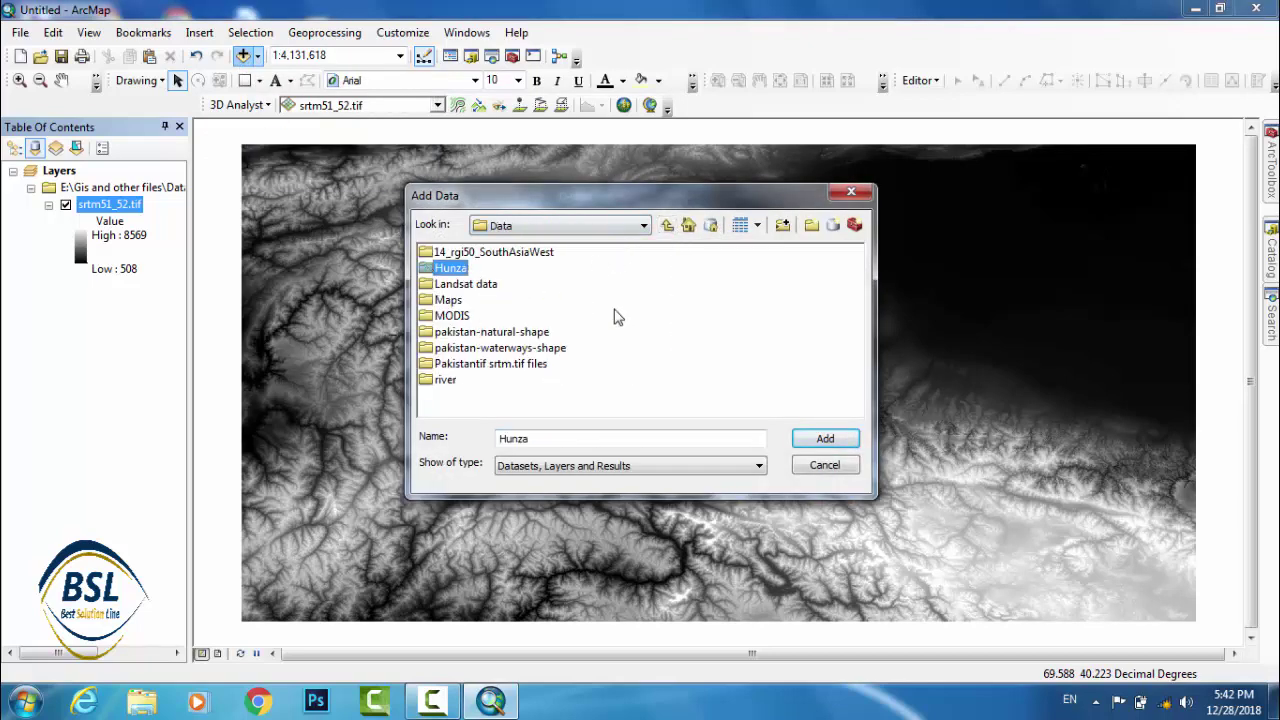
pyautogui.click(809, 441)
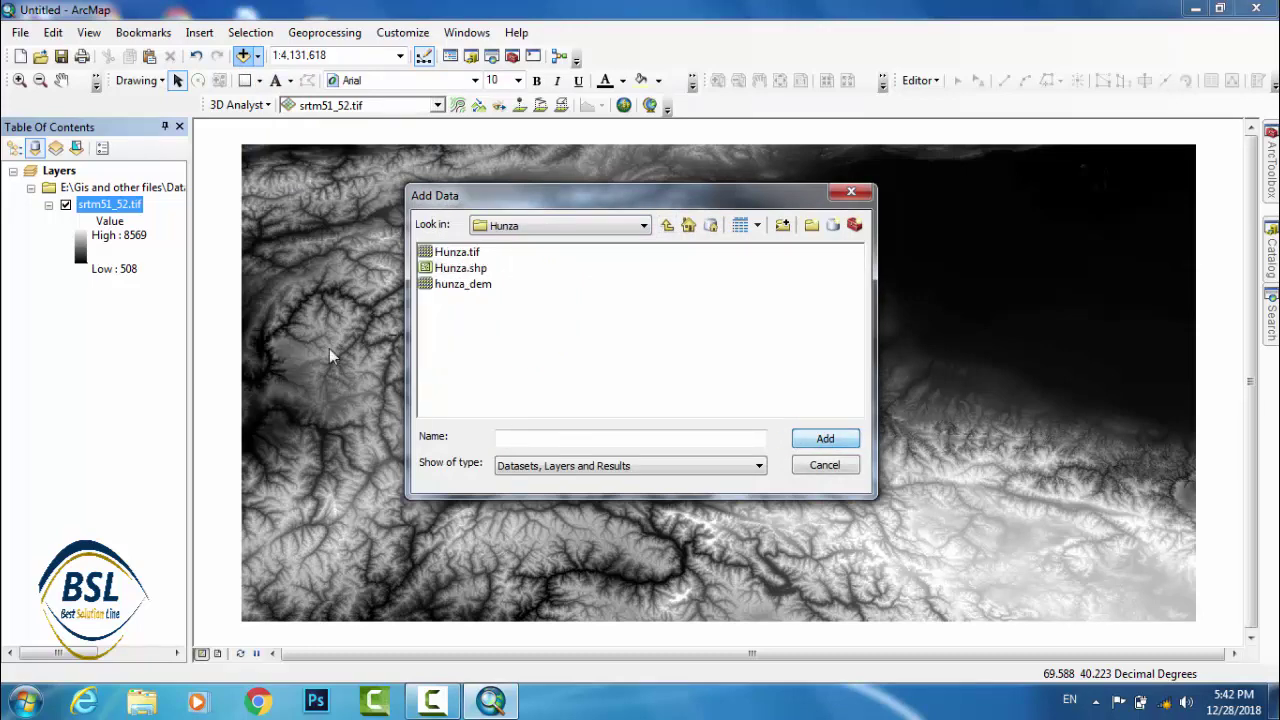
pyautogui.click(480, 268)
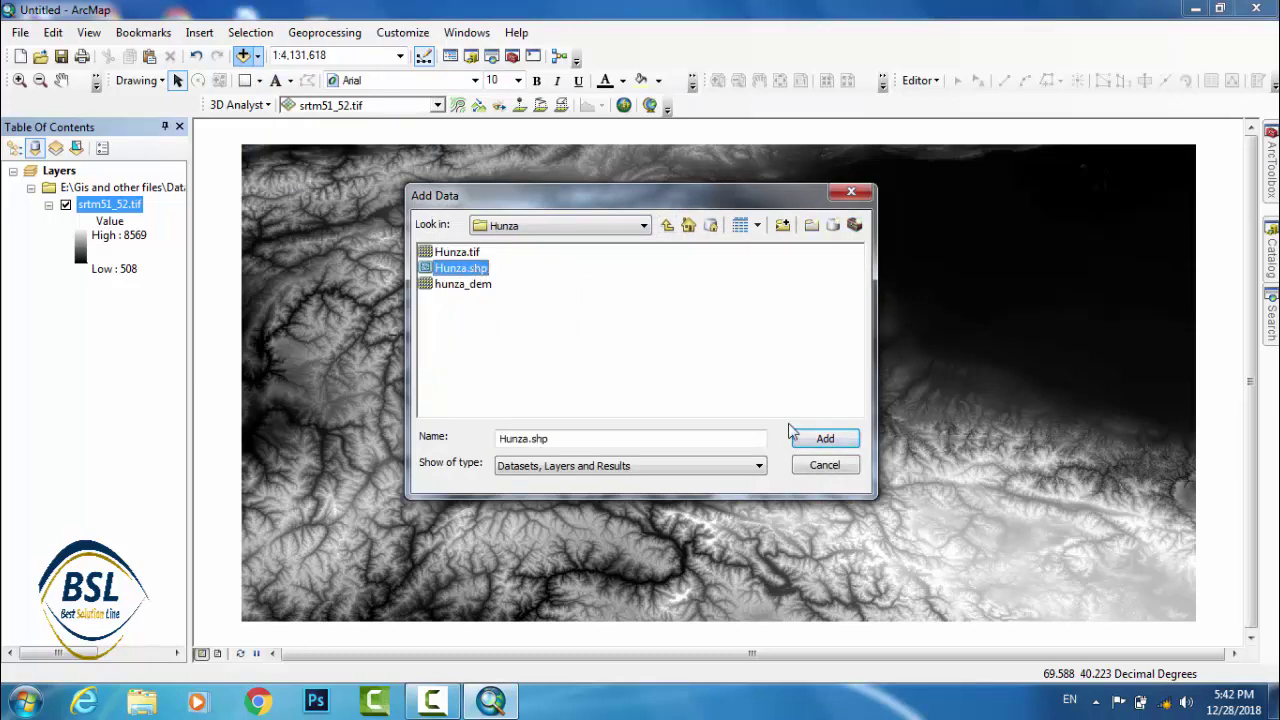
pyautogui.click(822, 442)
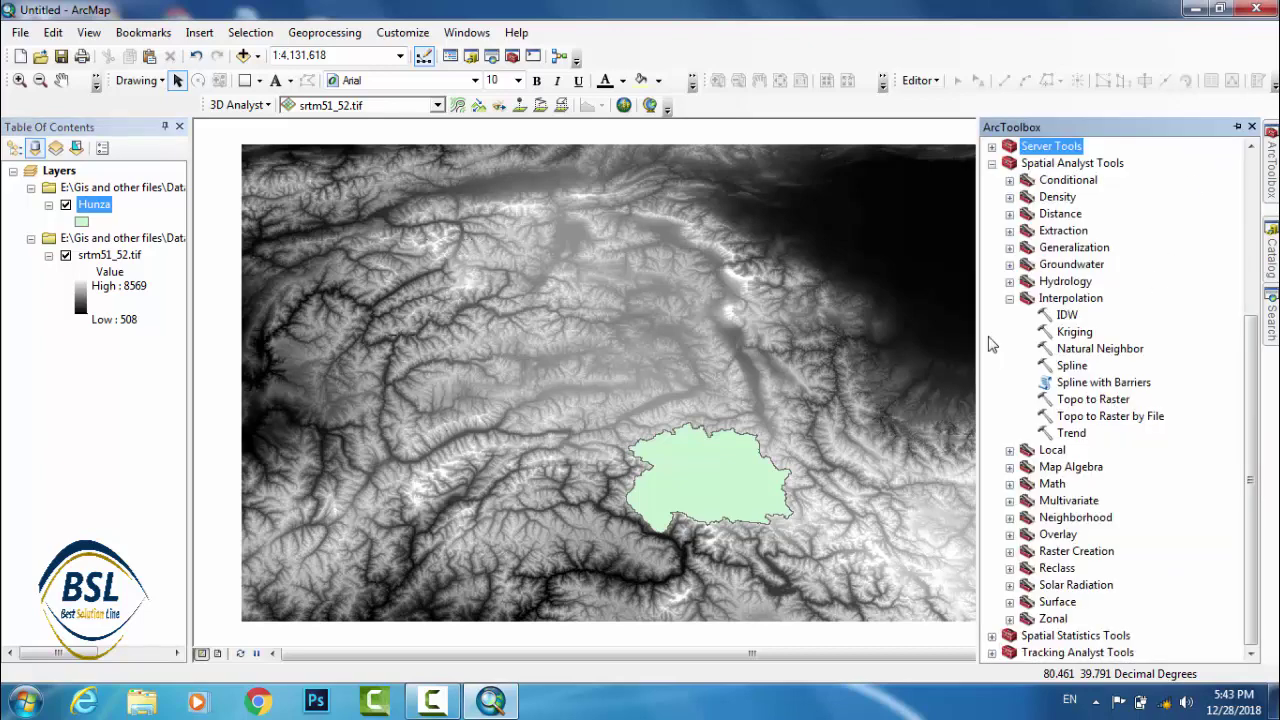
# Step: Expand Spatial Analyst Tools > Extraction in ArcToolbox and launch Extract by Mask
pyautogui.click(1009, 298)
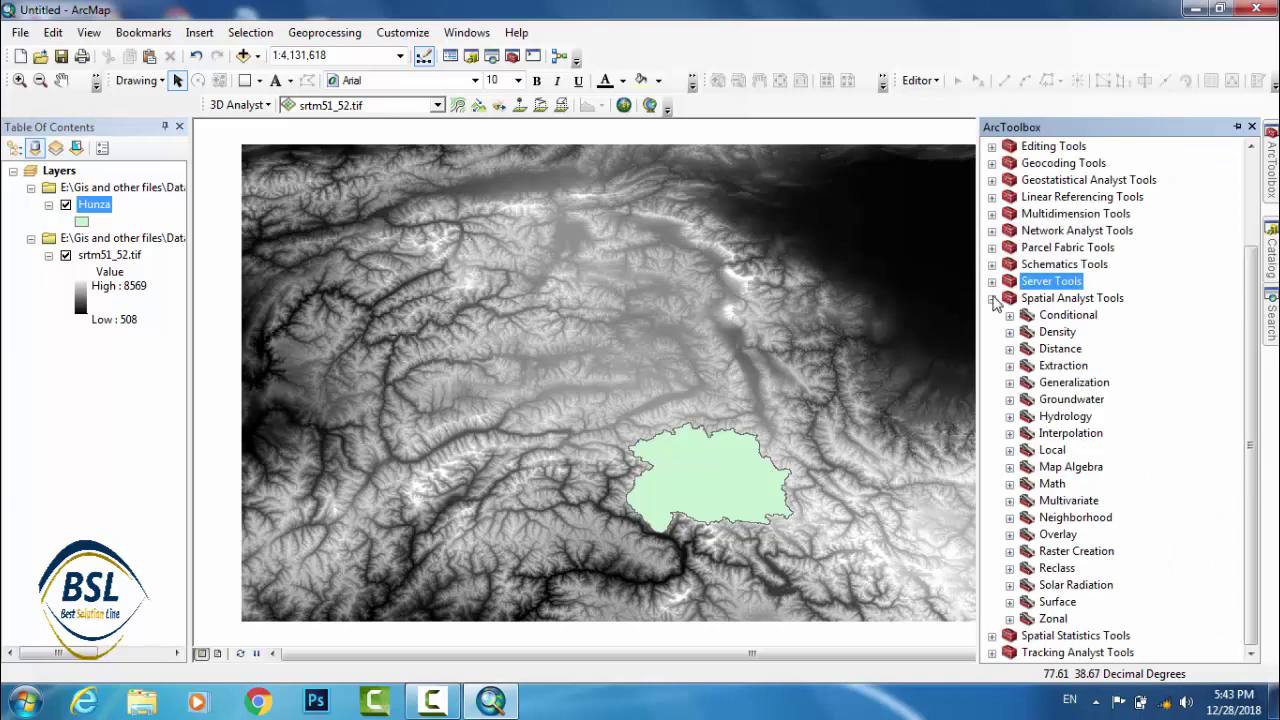
pyautogui.click(992, 298)
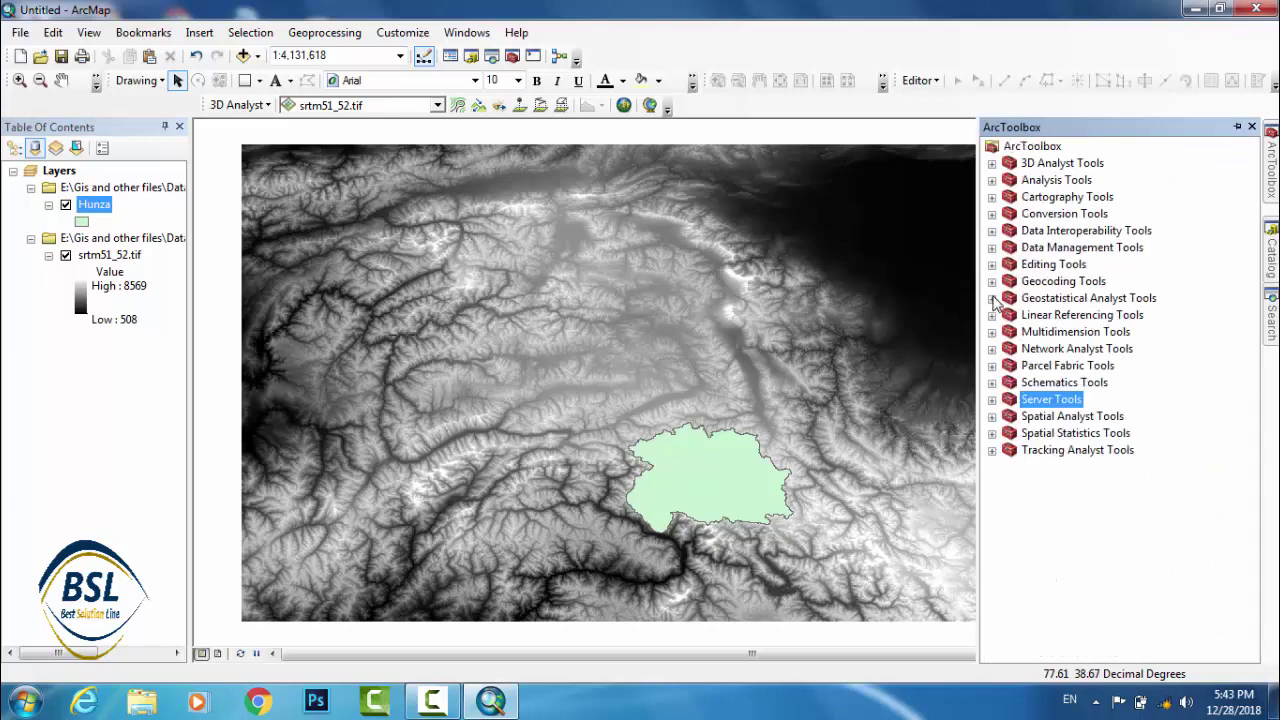
pyautogui.click(993, 417)
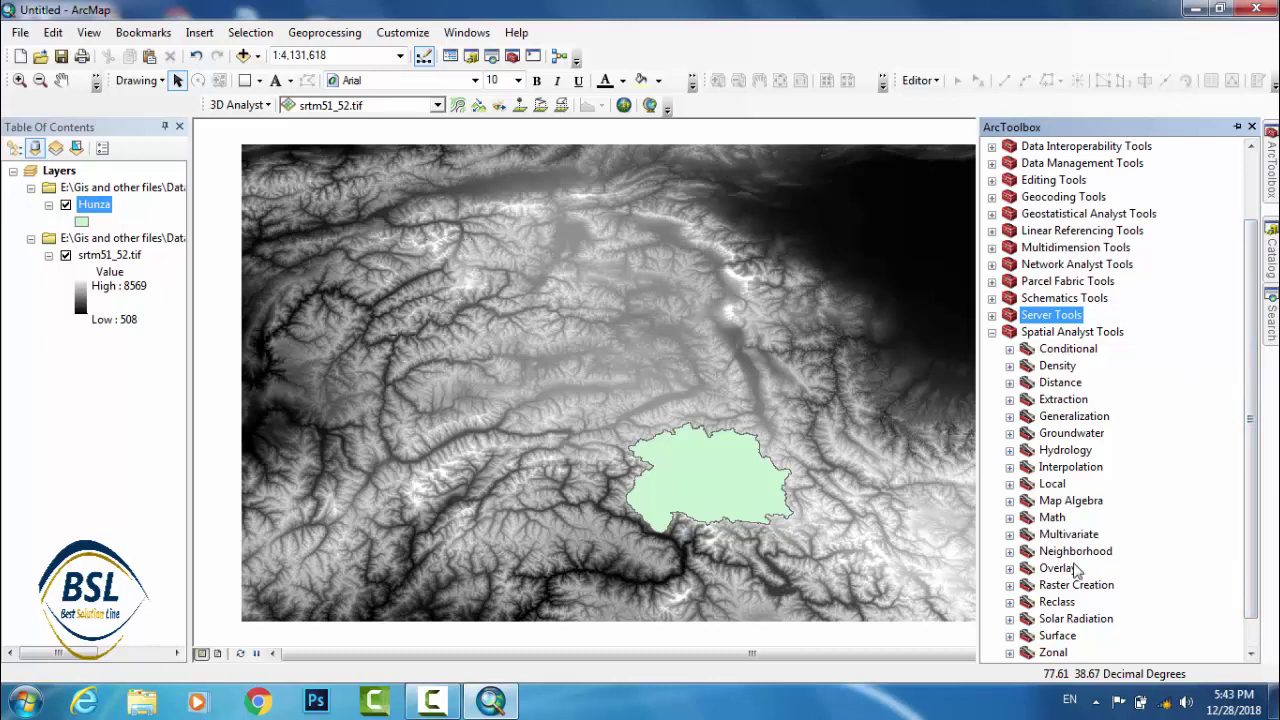
pyautogui.click(1009, 399)
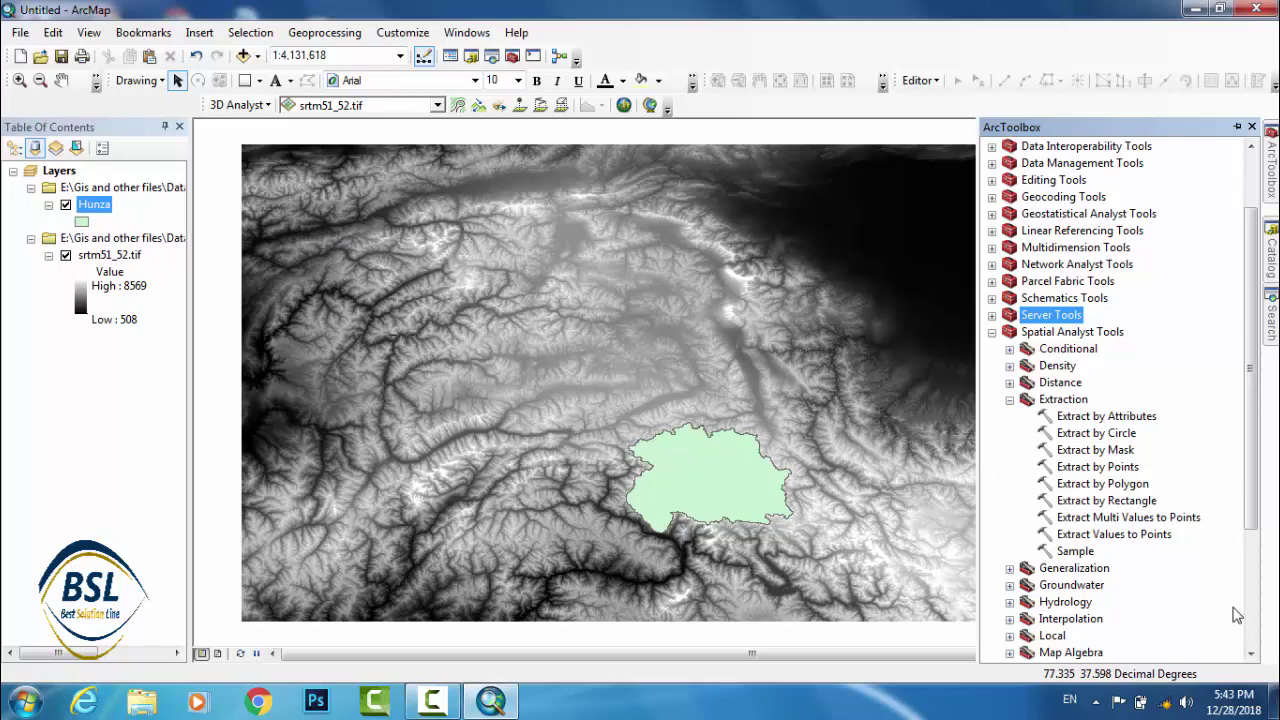
pyautogui.click(1064, 452)
pyautogui.doubleClick(1064, 452)
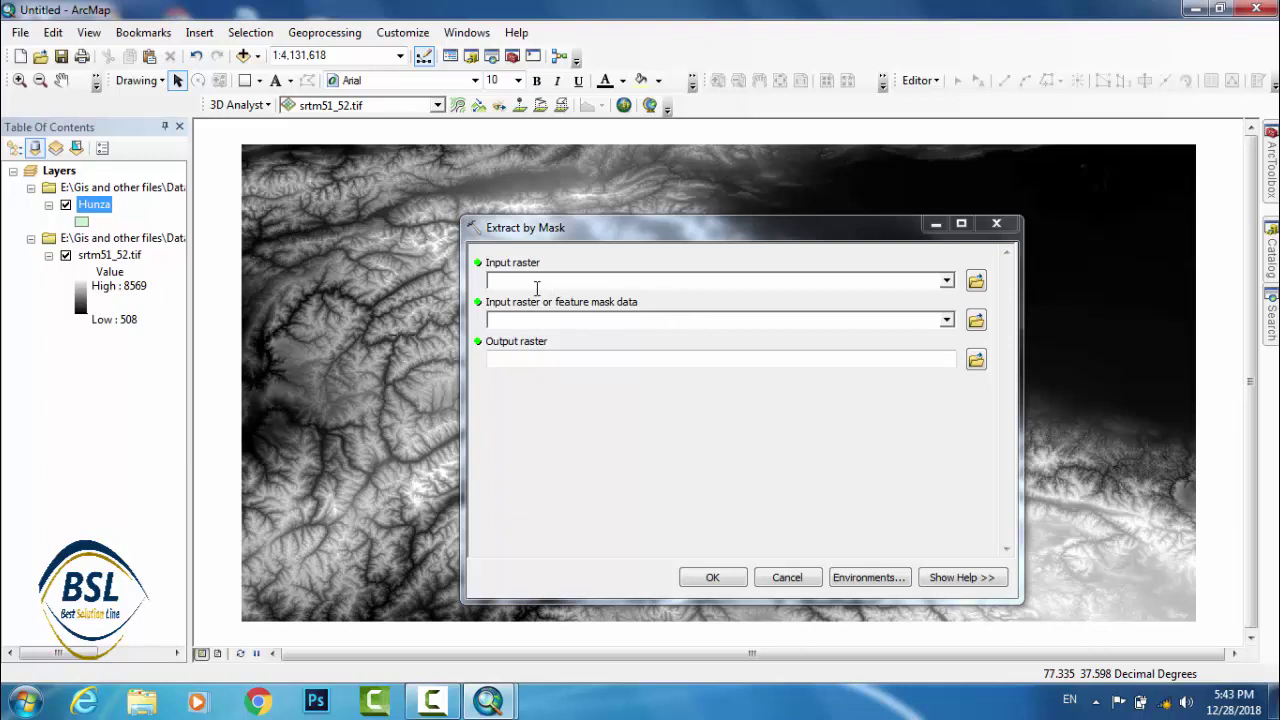
# Step: Set srtm51_52.tif as the input raster and the Hunza layer as the mask, then browse for the output location
pyautogui.click(946, 282)
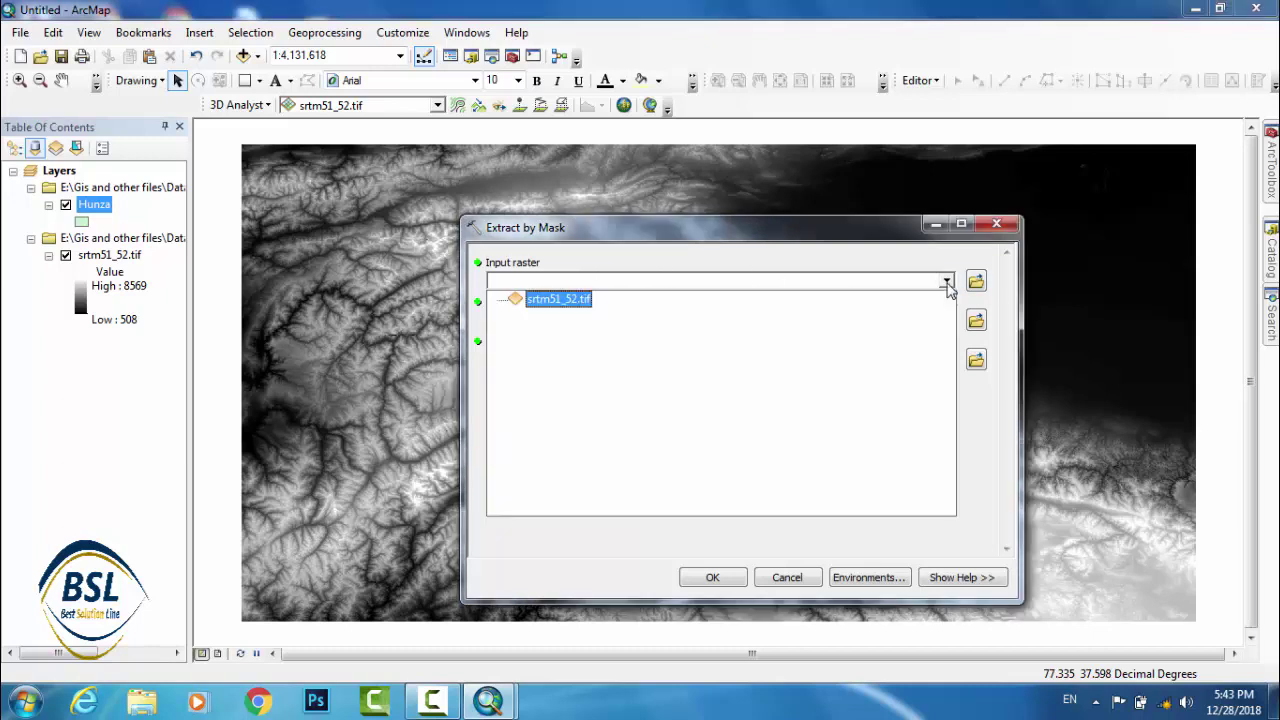
pyautogui.click(550, 300)
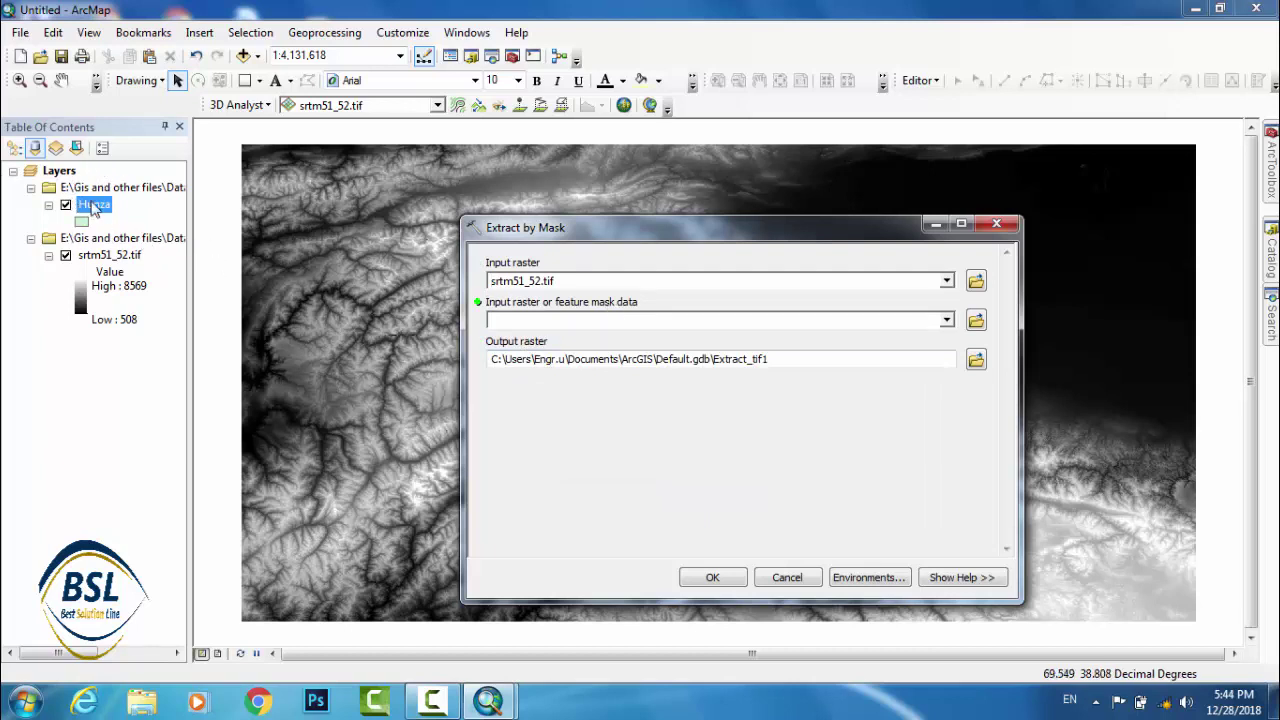
pyautogui.moveTo(93, 207)
pyautogui.mouseDown()
pyautogui.moveTo(479, 285)
pyautogui.moveTo(569, 319)
pyautogui.mouseUp()
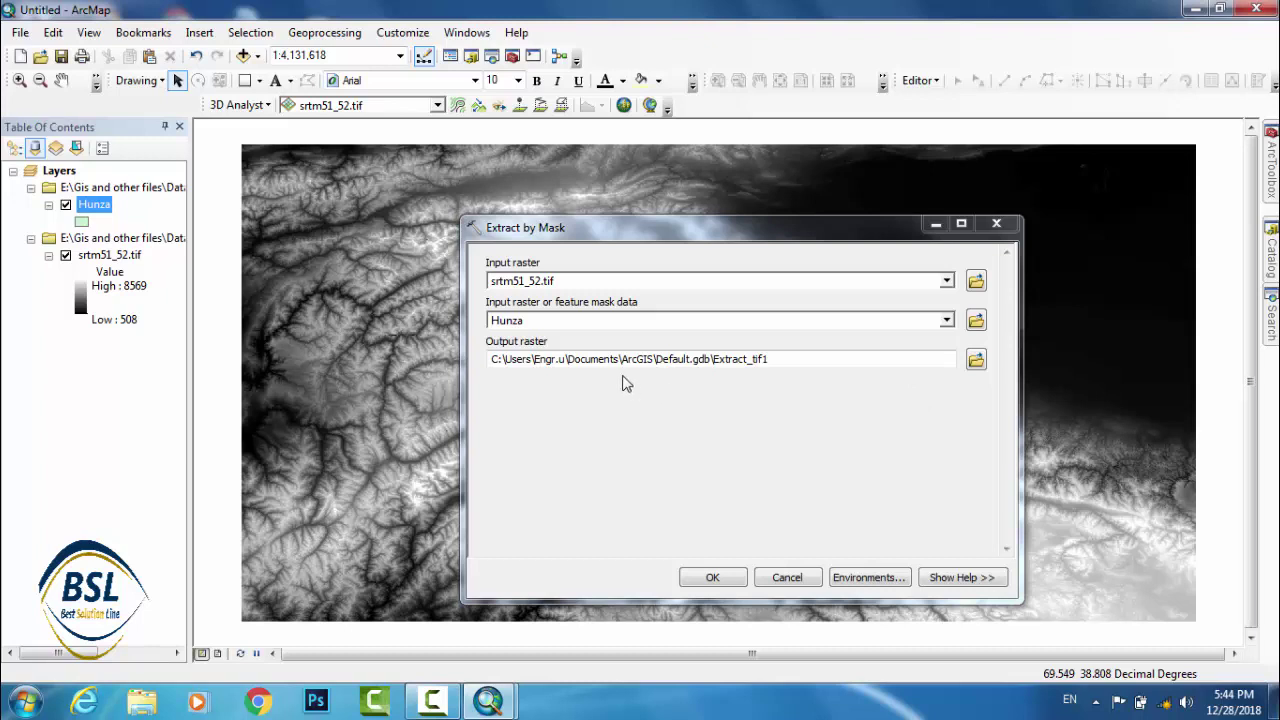
pyautogui.click(975, 361)
pyautogui.write('Hunza_dem2')
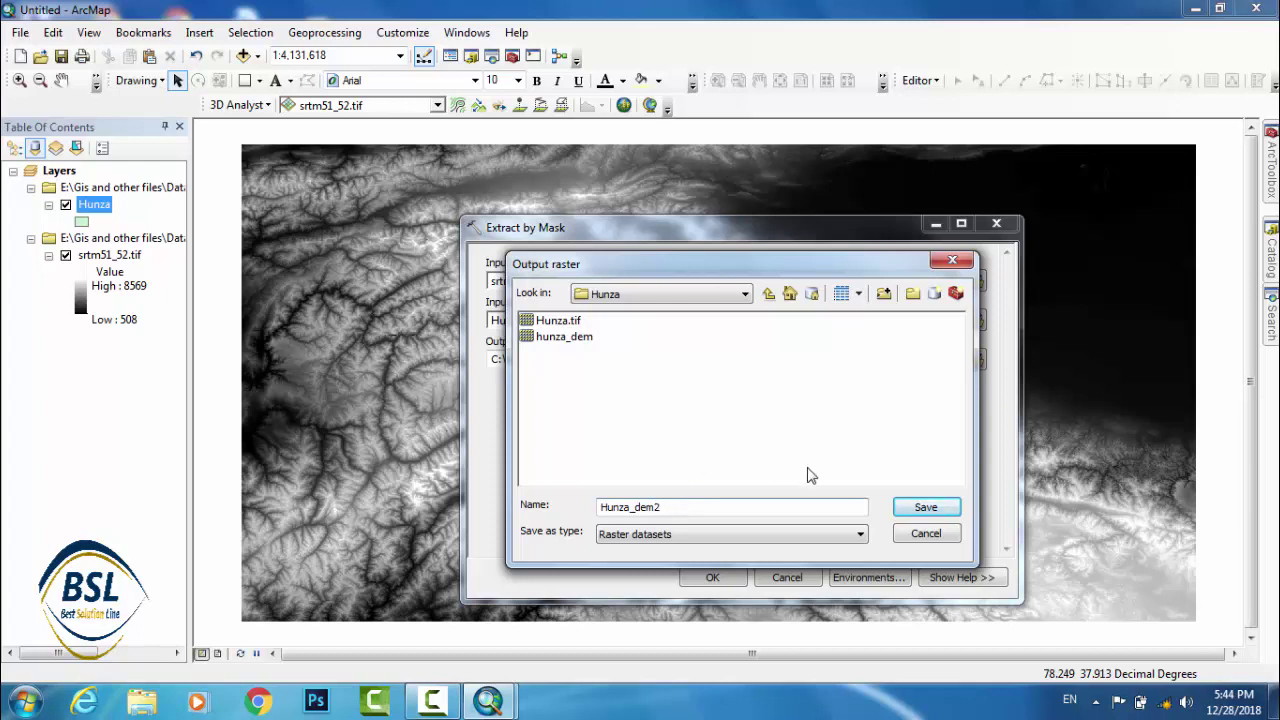
# Step: Save the output as Hunza_dem2 and run the extraction to produce Hunza_dem2.tif
pyautogui.write('.tif')
pyautogui.click(935, 509)
pyautogui.click(730, 578)
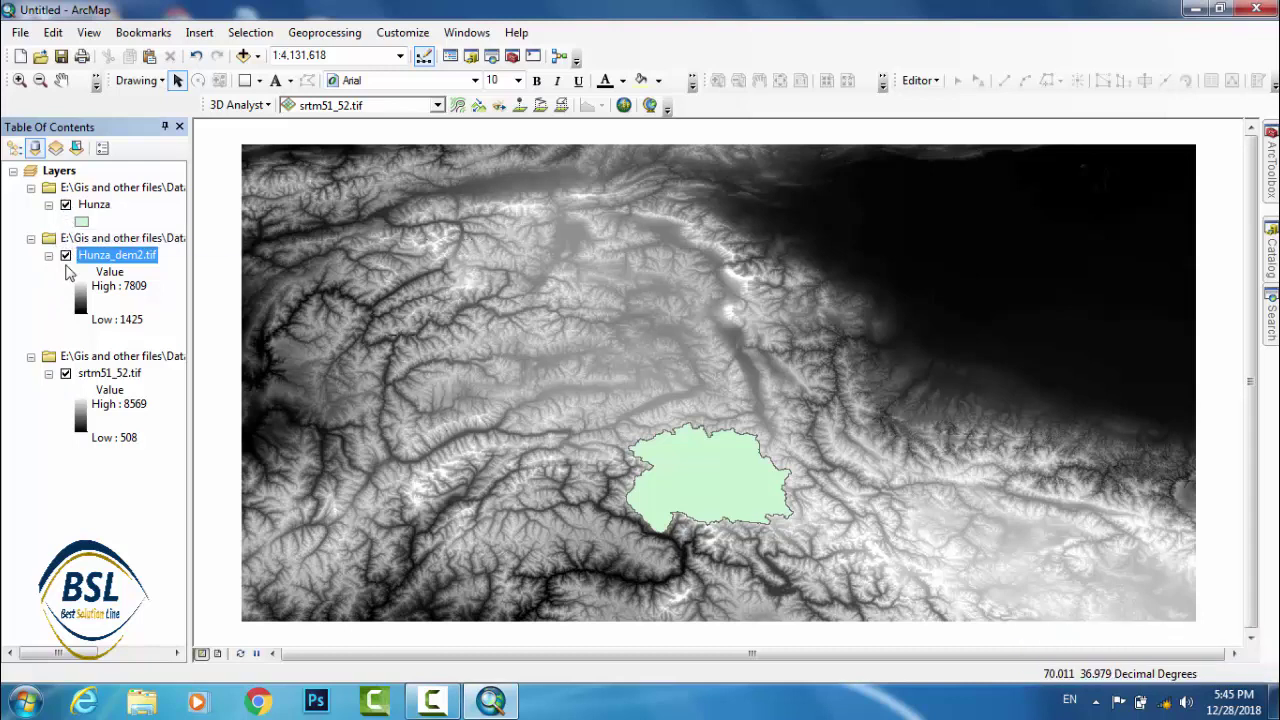
# Step: Hide the Hunza and srtm51_52.tif layers, leaving only Hunza_dem2.tif visible
pyautogui.click(66, 256)
pyautogui.click(66, 256)
pyautogui.click(66, 205)
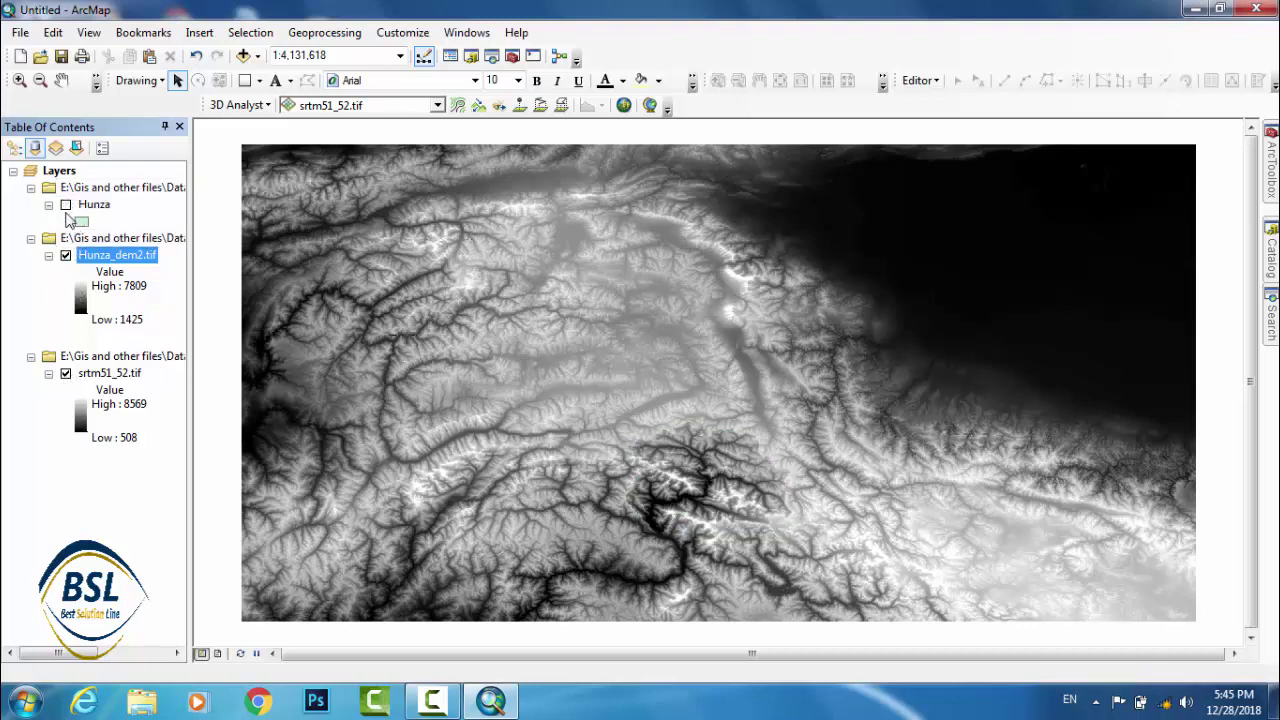
pyautogui.click(66, 374)
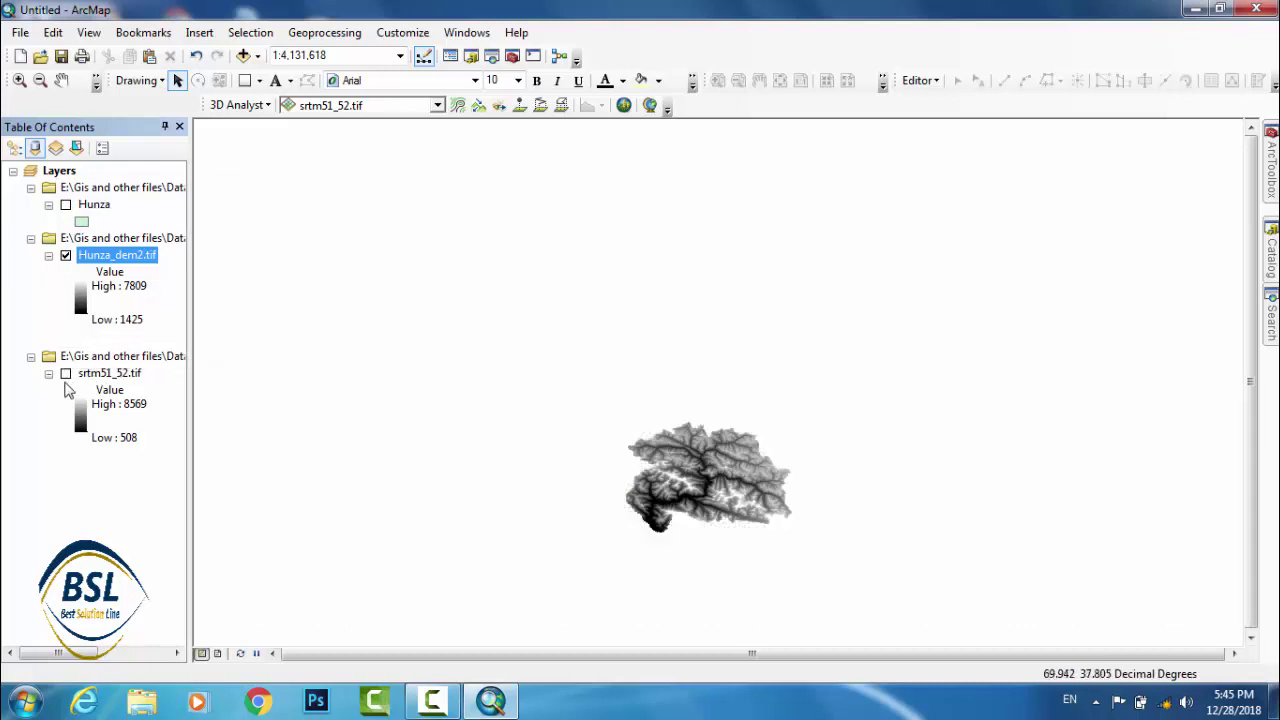
pyautogui.click(66, 374)
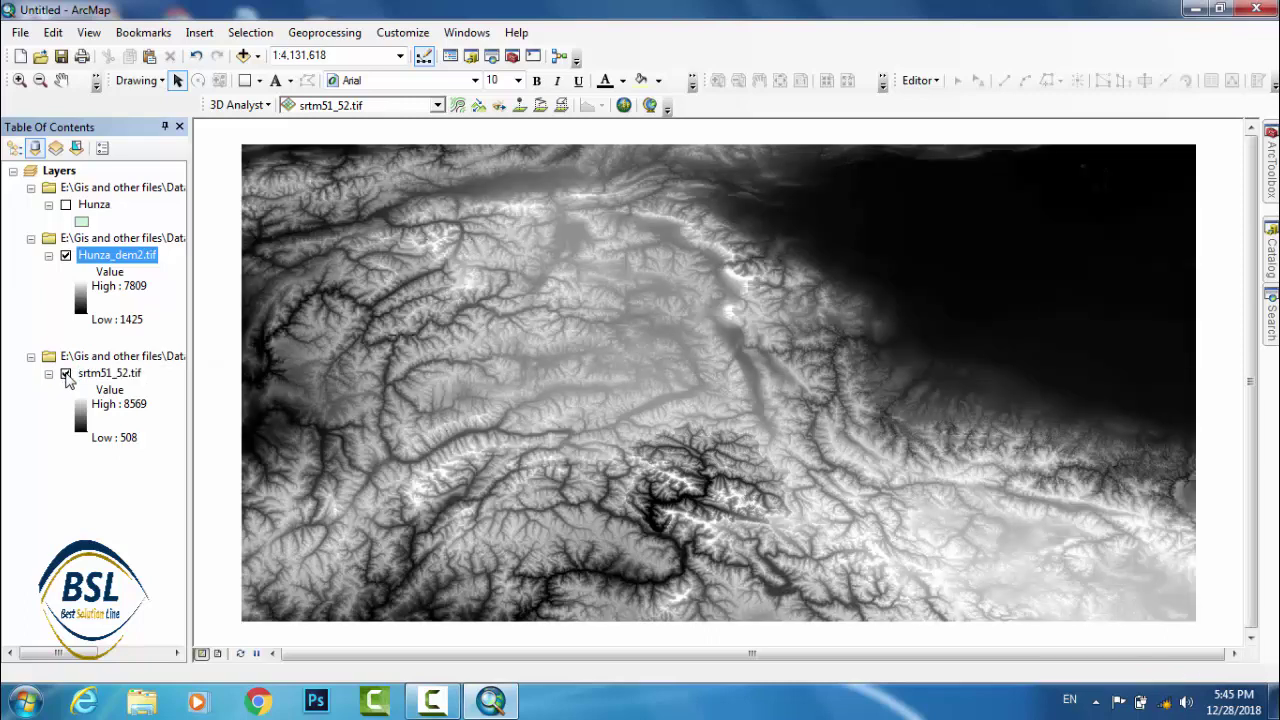
pyautogui.click(66, 374)
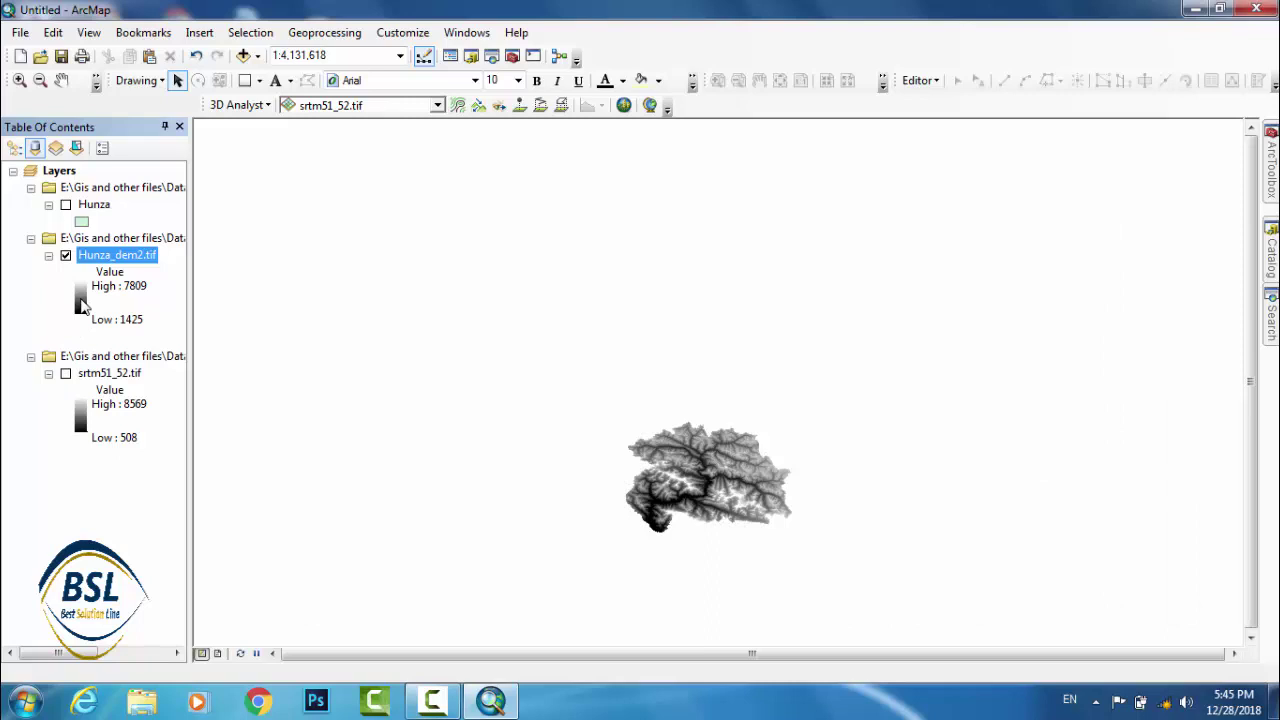
# Step: Give Hunza_dem2.tif the red-yellow-green colour ramp
pyautogui.doubleClick(82, 305)
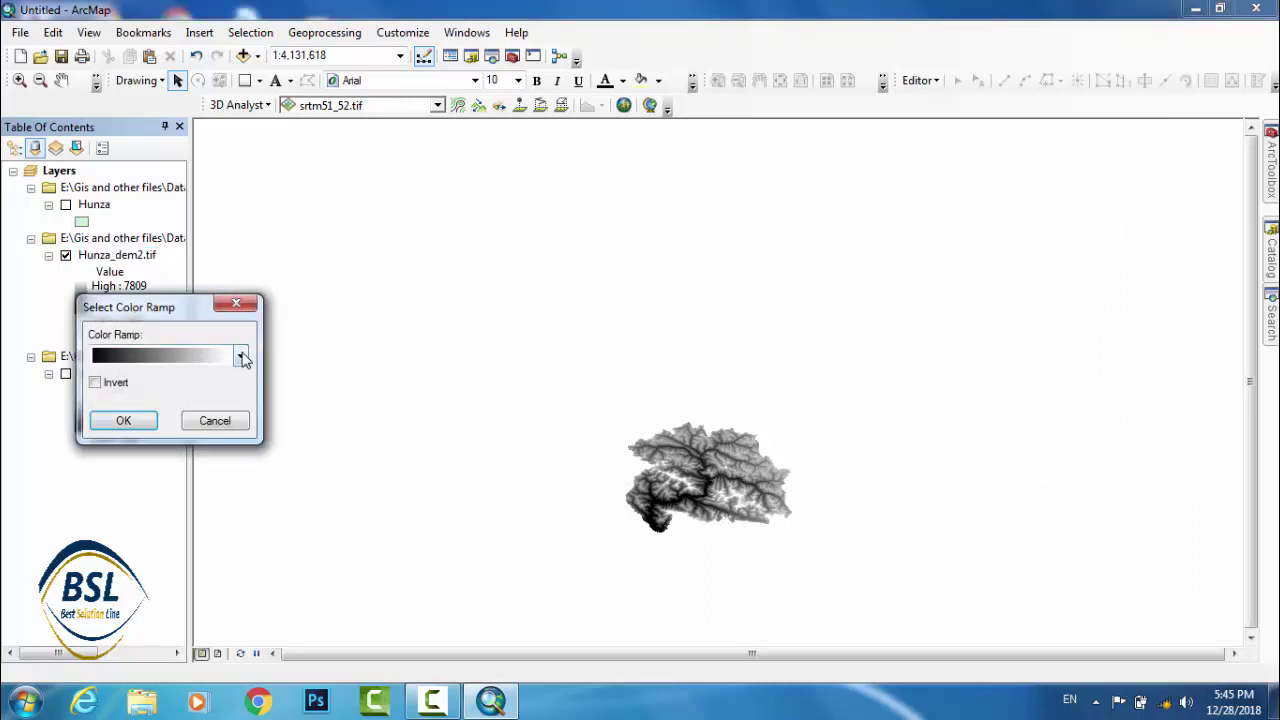
pyautogui.click(242, 357)
pyautogui.scroll(-3, 206, 234)
pyautogui.click(200, 252)
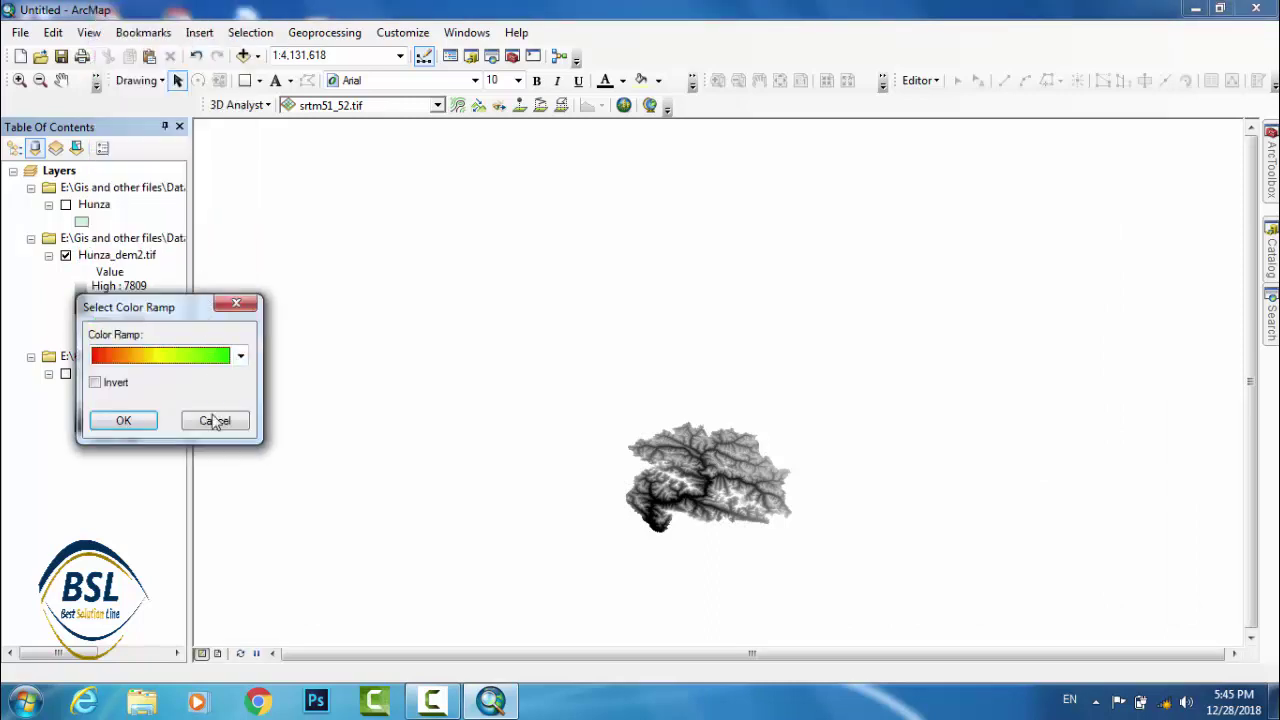
pyautogui.click(139, 427)
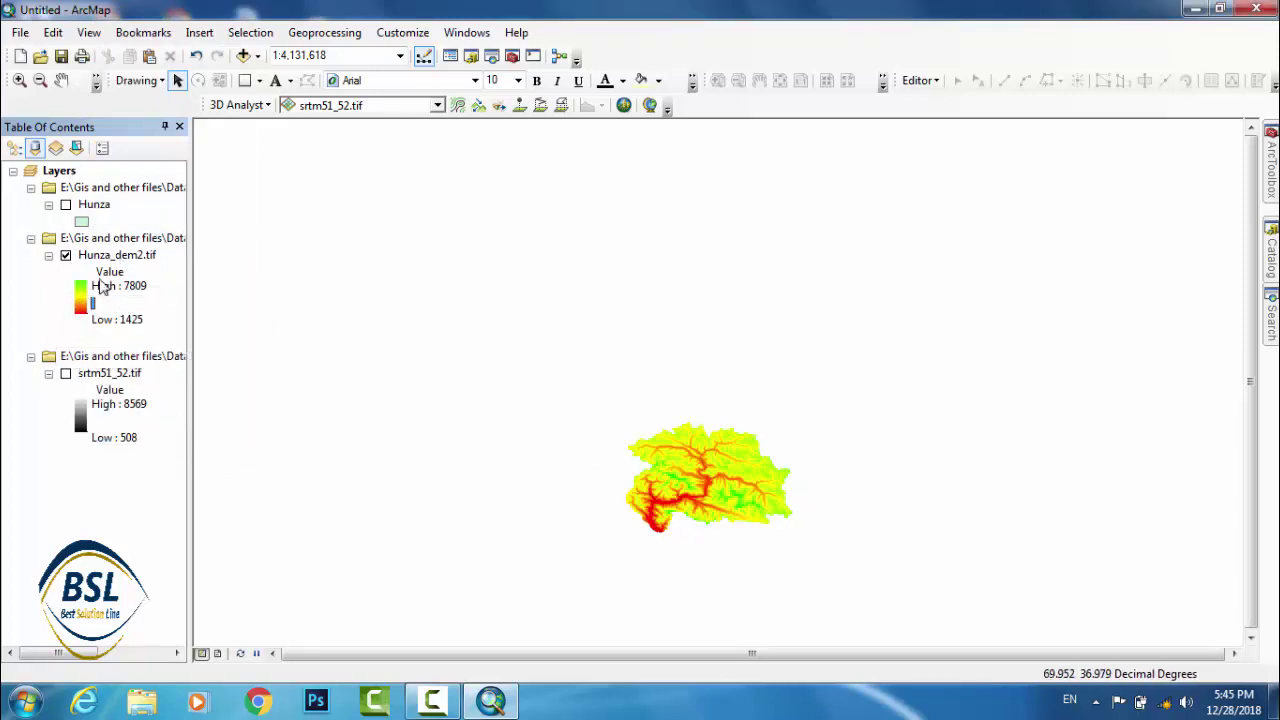
# Step: Toggle the full SRTM raster and Hunza outline on and off to compare with the clipped DEM
pyautogui.click(65, 374)
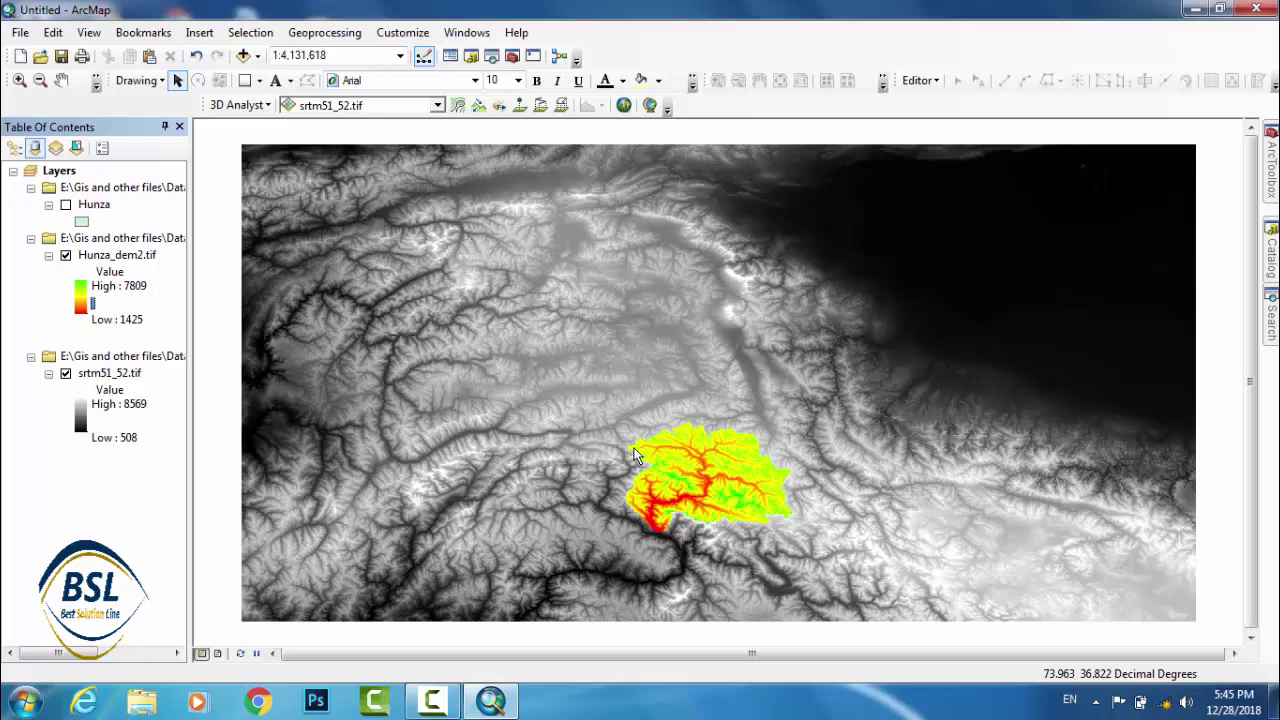
pyautogui.scroll(-1, 712, 462)
pyautogui.scroll(1, 712, 460)
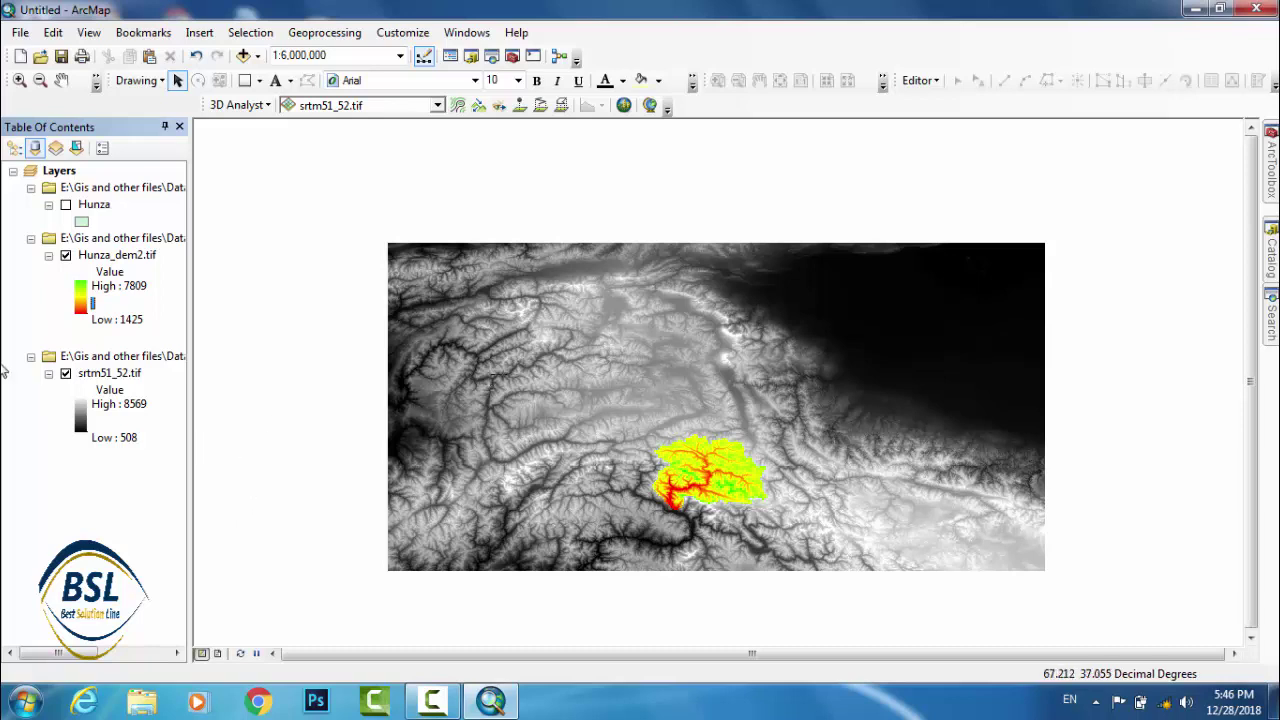
pyautogui.click(66, 373)
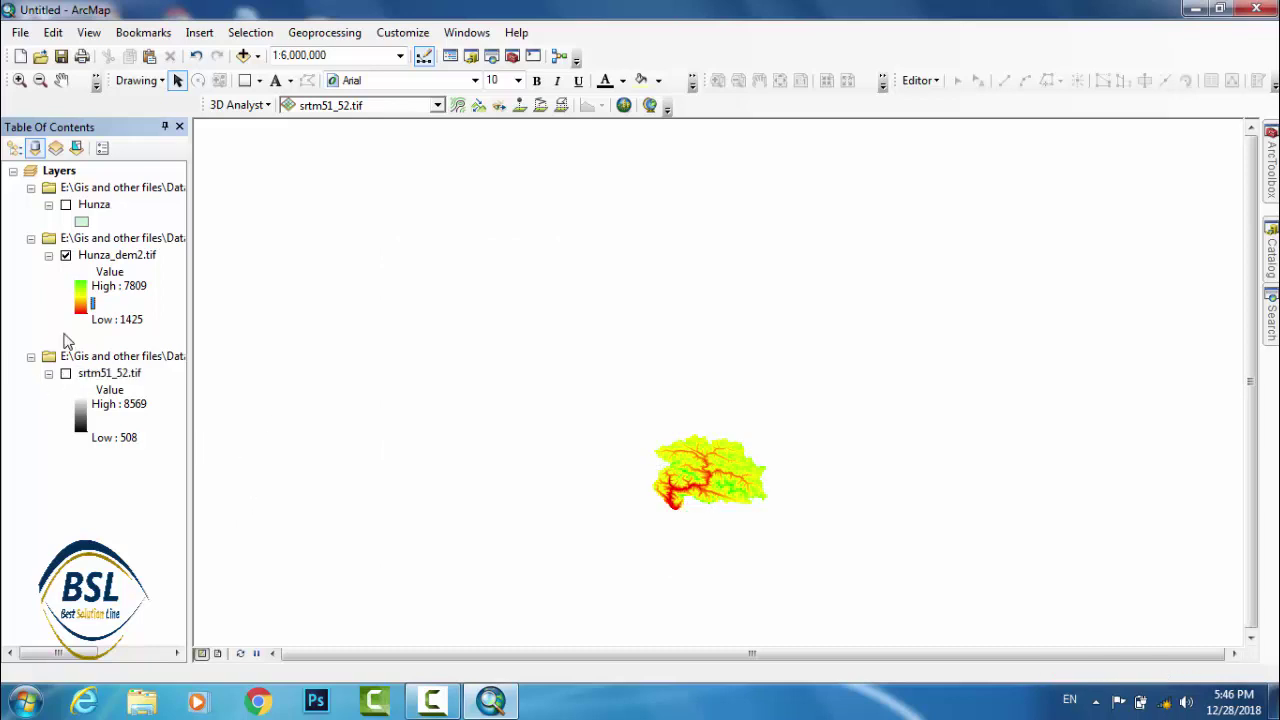
pyautogui.click(66, 205)
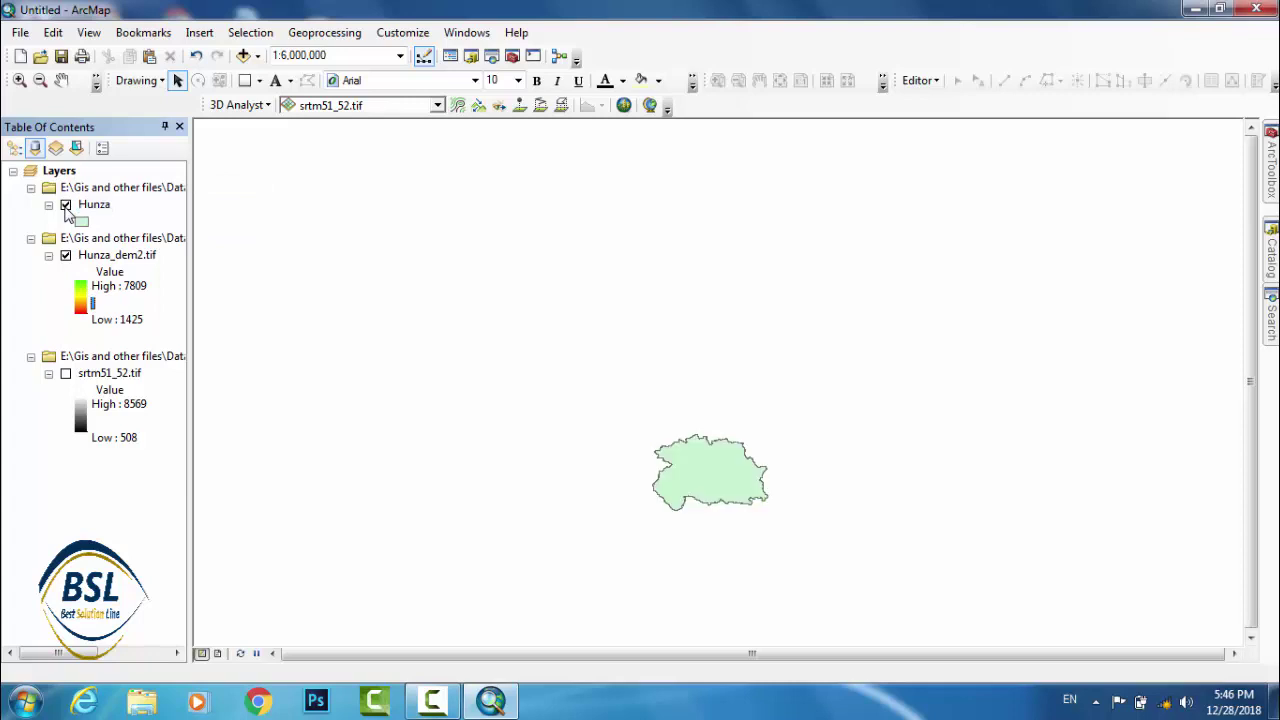
pyautogui.click(66, 205)
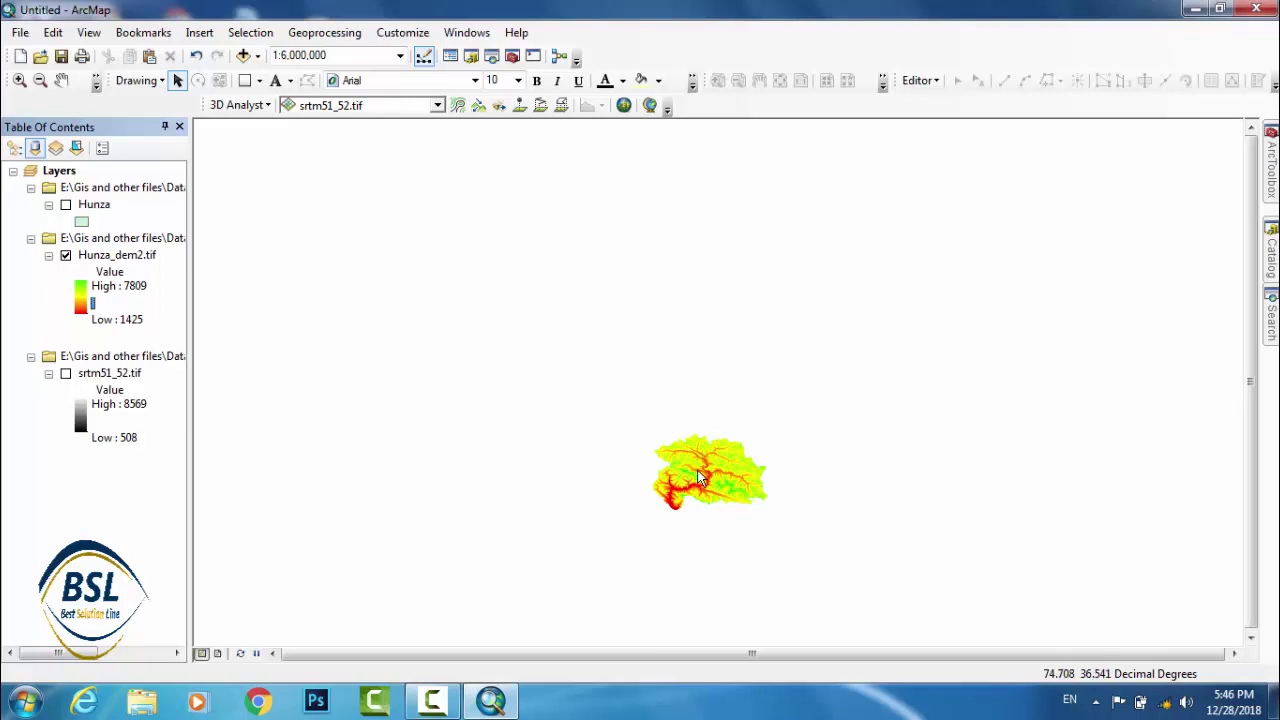
# Step: Zoom in on the coloured Hunza_dem2 raster to show its valley network
pyautogui.scroll(1, 740, 476)
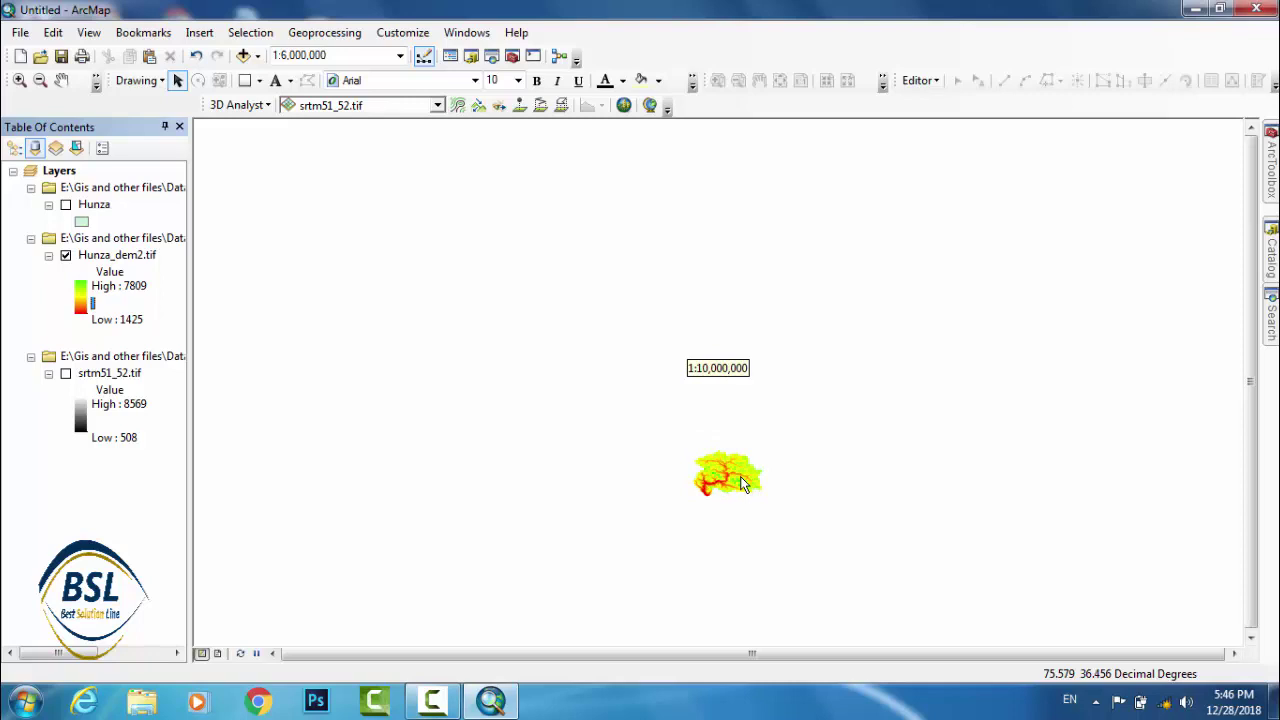
pyautogui.scroll(3, 732, 476)
pyautogui.scroll(2, 732, 476)
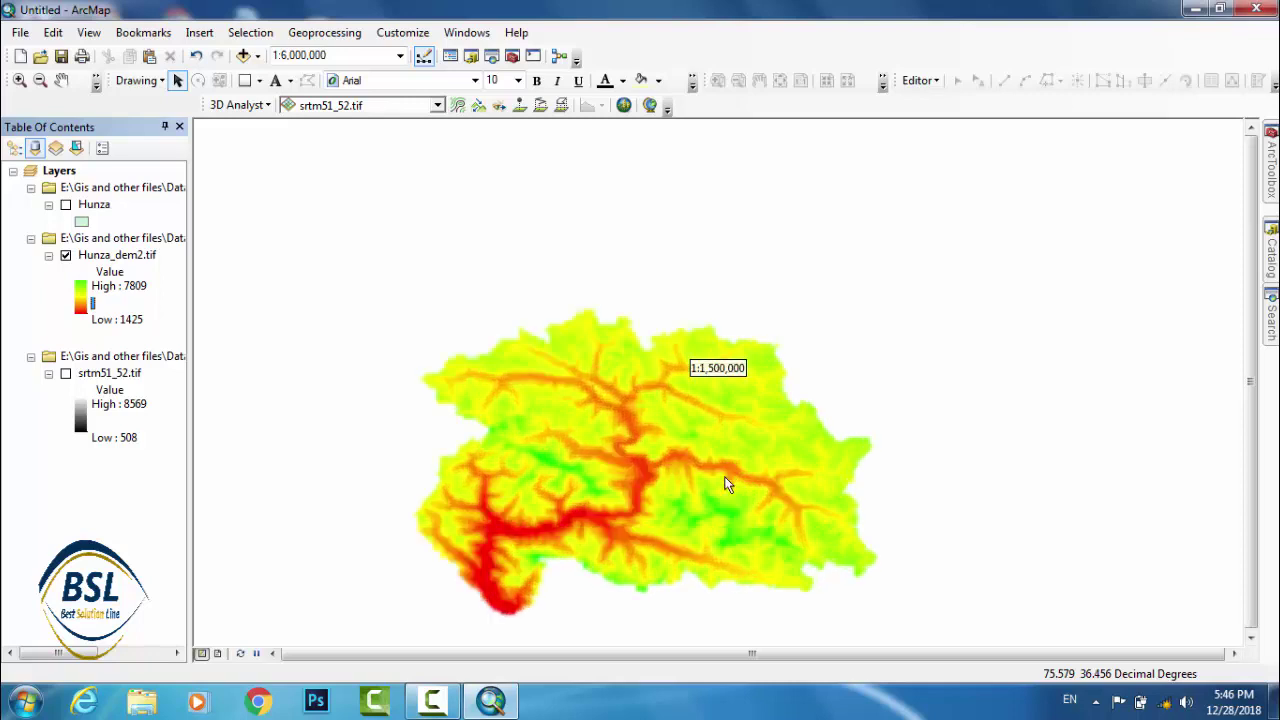